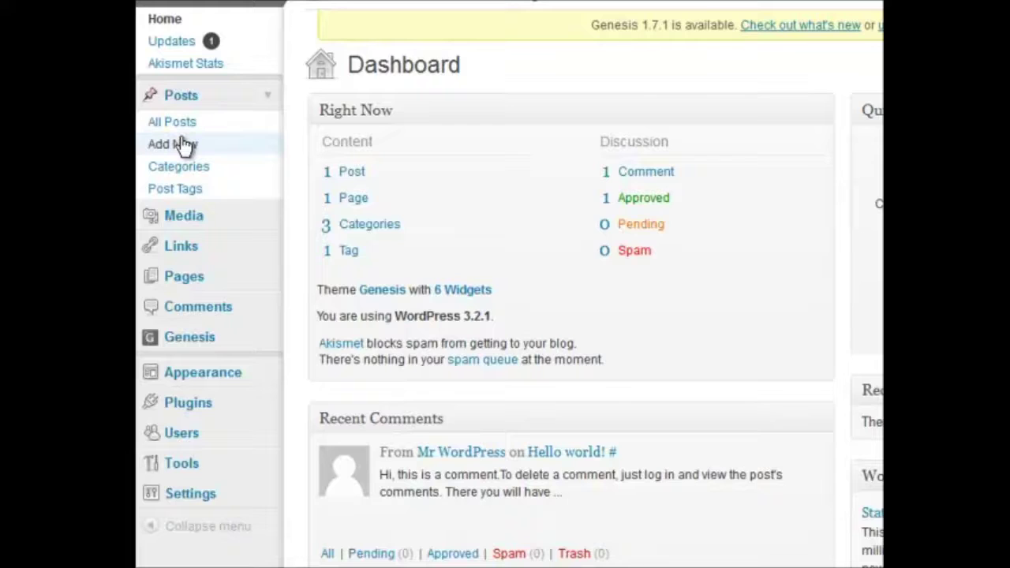
Start a new post and title it "Dog Training for Puppies".
left_click(182, 145)
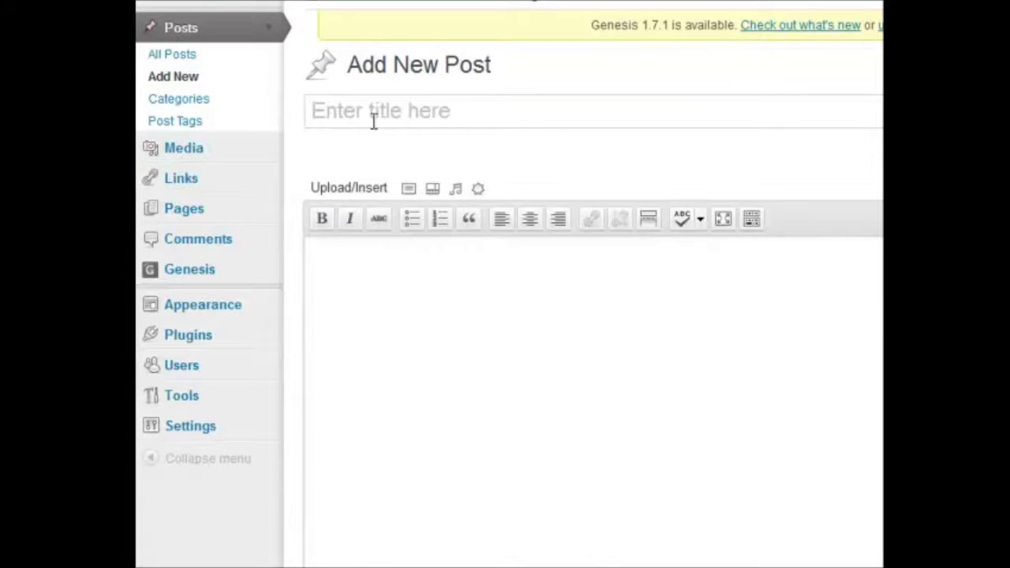
left_click(394, 108)
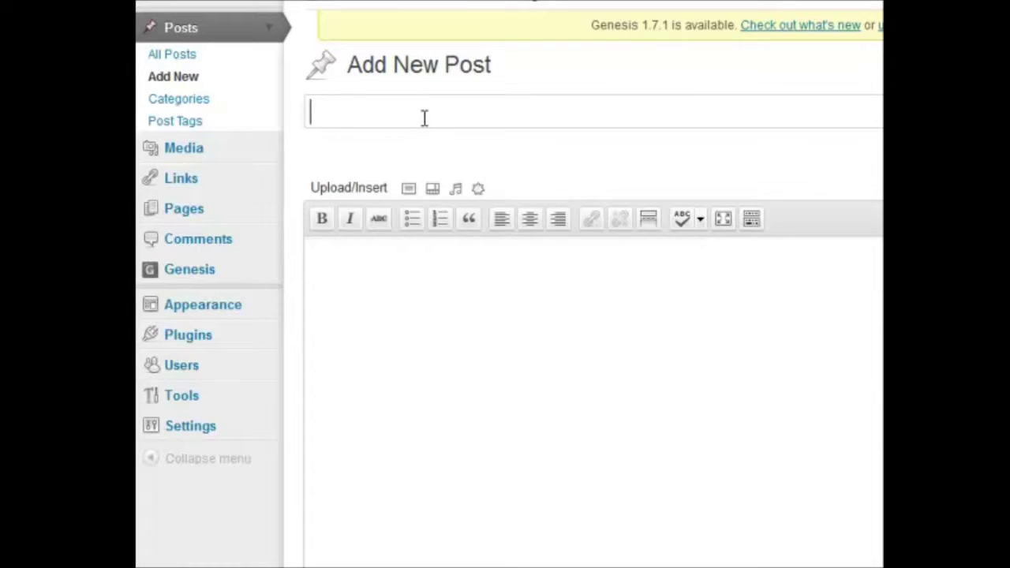
type("Dog tr")
key("BackSpace")
key("BackSpace")
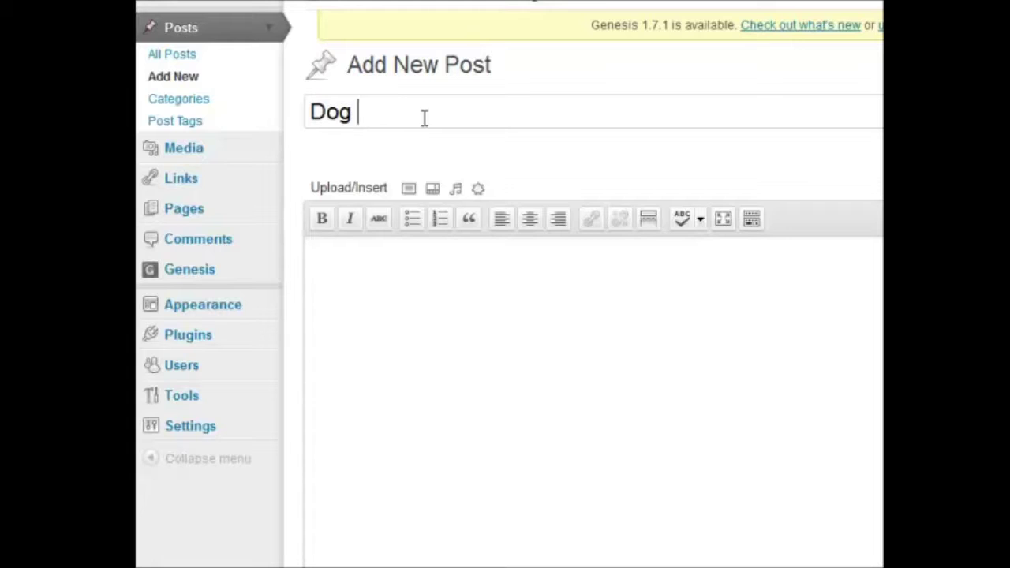
type("Tai")
key("BackSpace")
key("BackSpace")
type("raining")
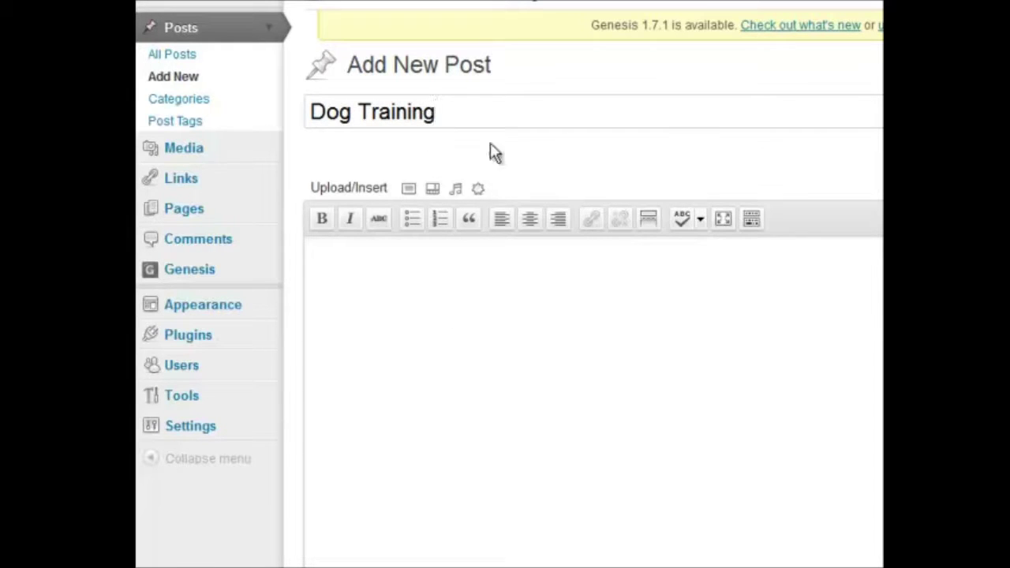
type(" for Puppies")
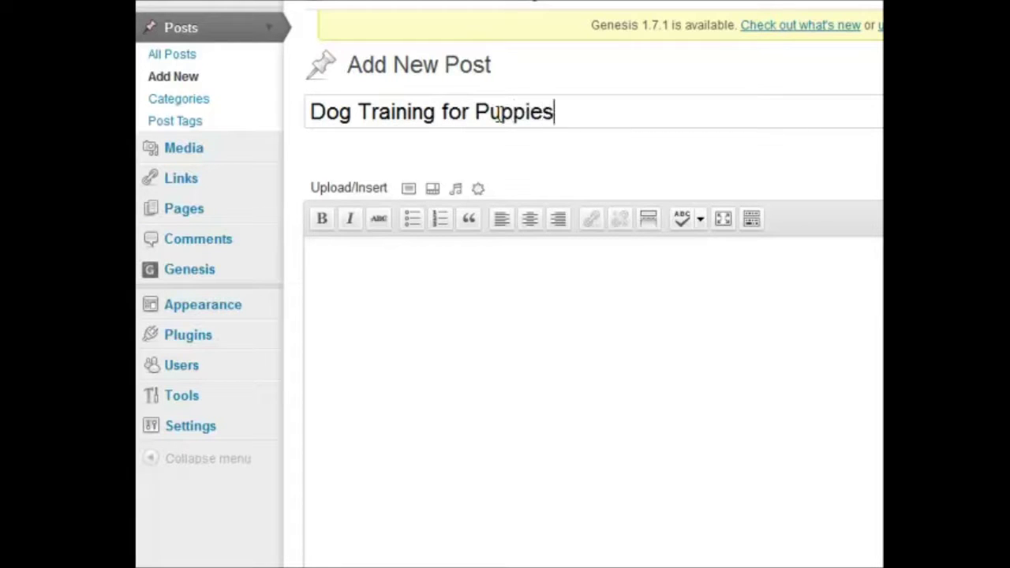
Paste the copied sample article into the post body and format its "Dog Training for Puppies" line as Heading 1.
left_click(456, 368)
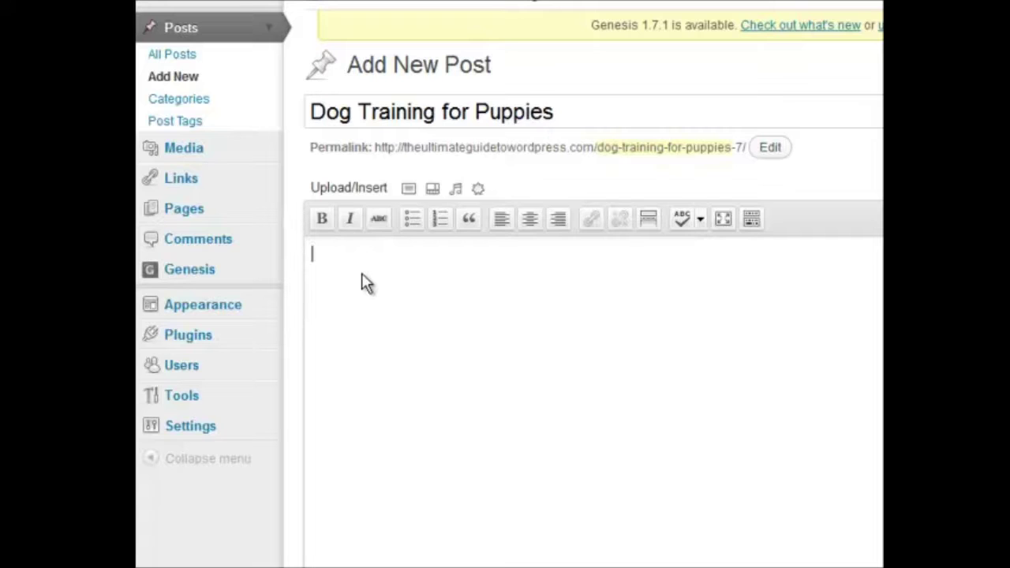
key("ctrl+v")
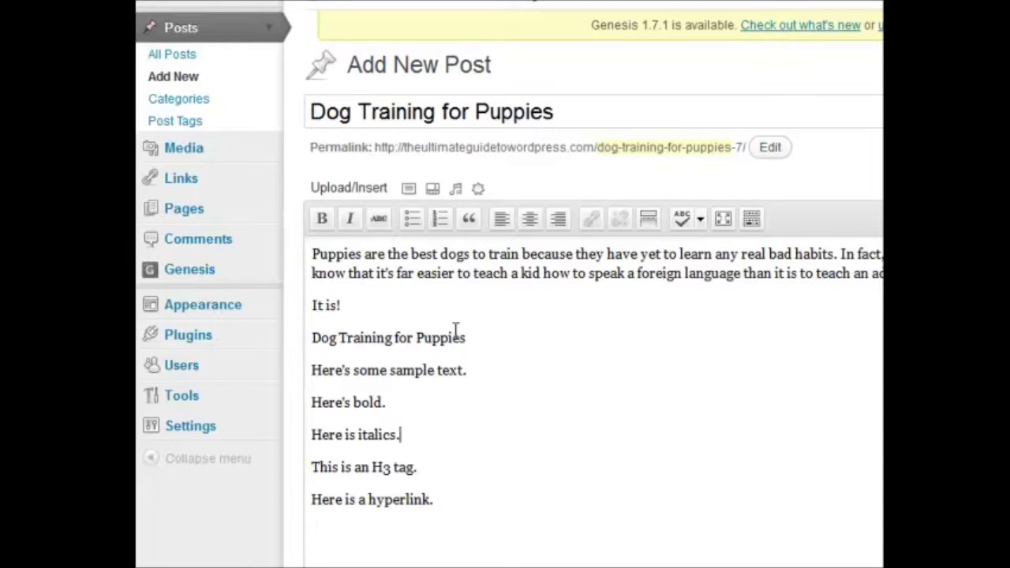
left_click_drag(467, 345, 300, 359)
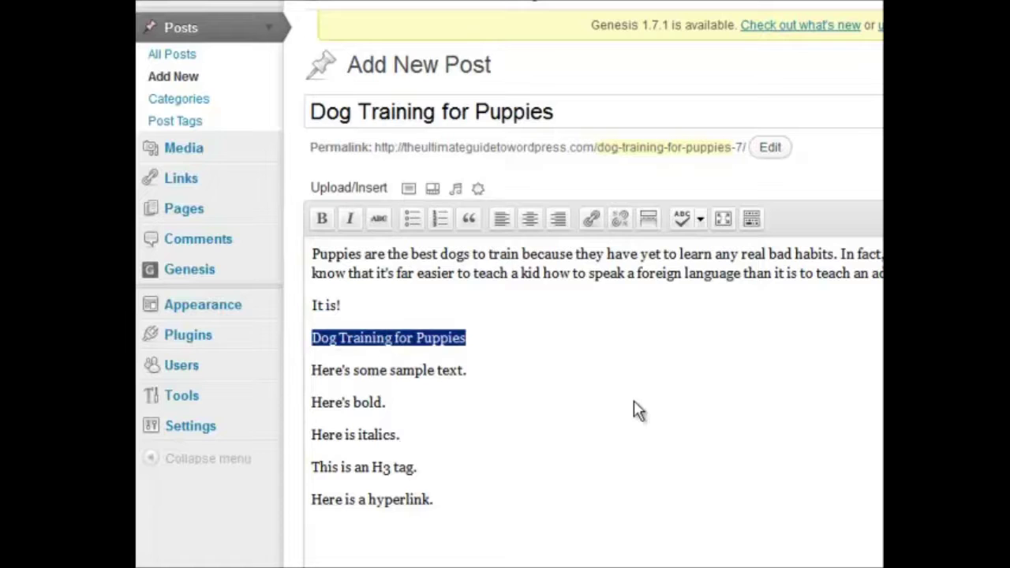
left_click(751, 221)
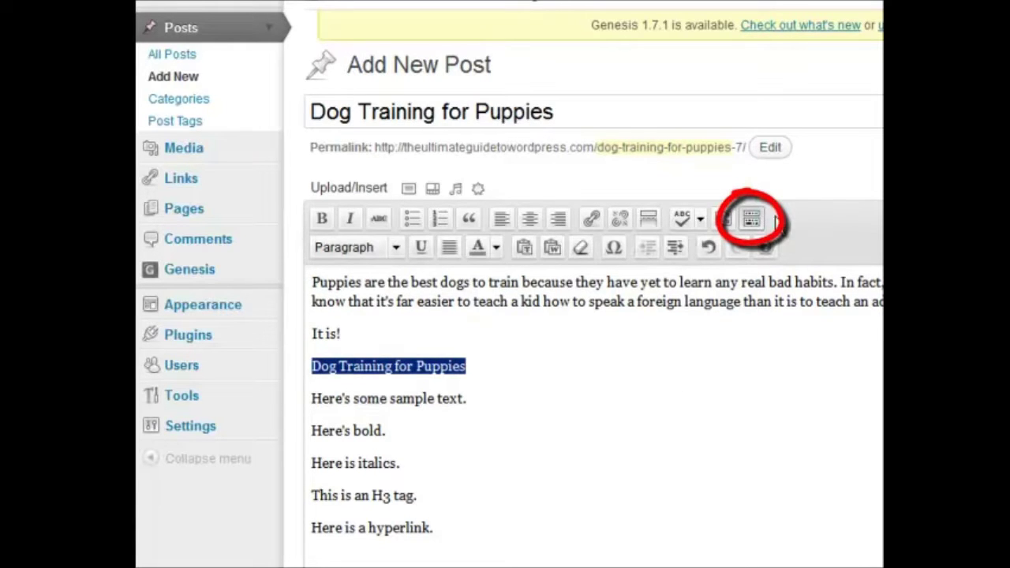
left_click(396, 247)
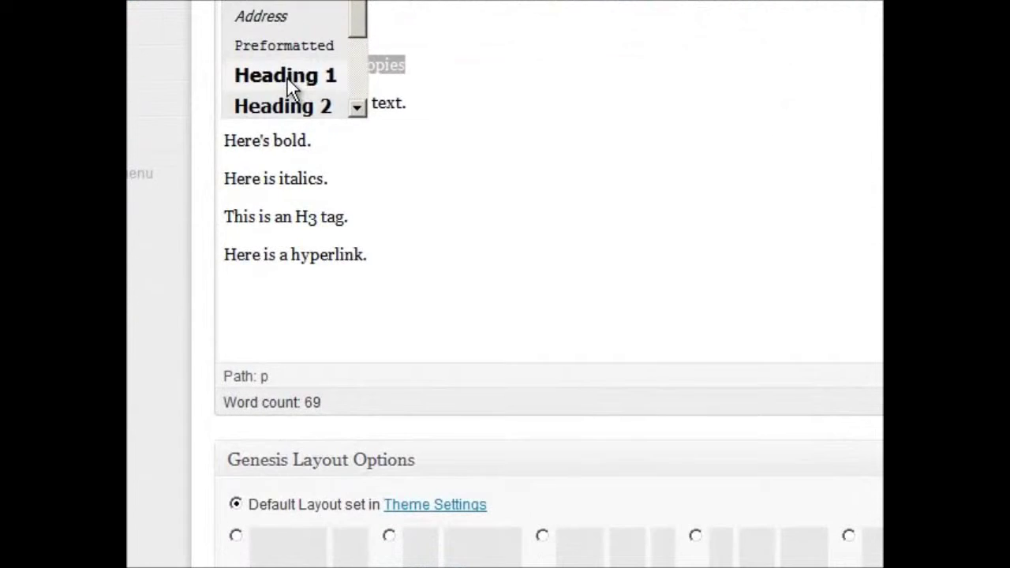
left_click(332, 241)
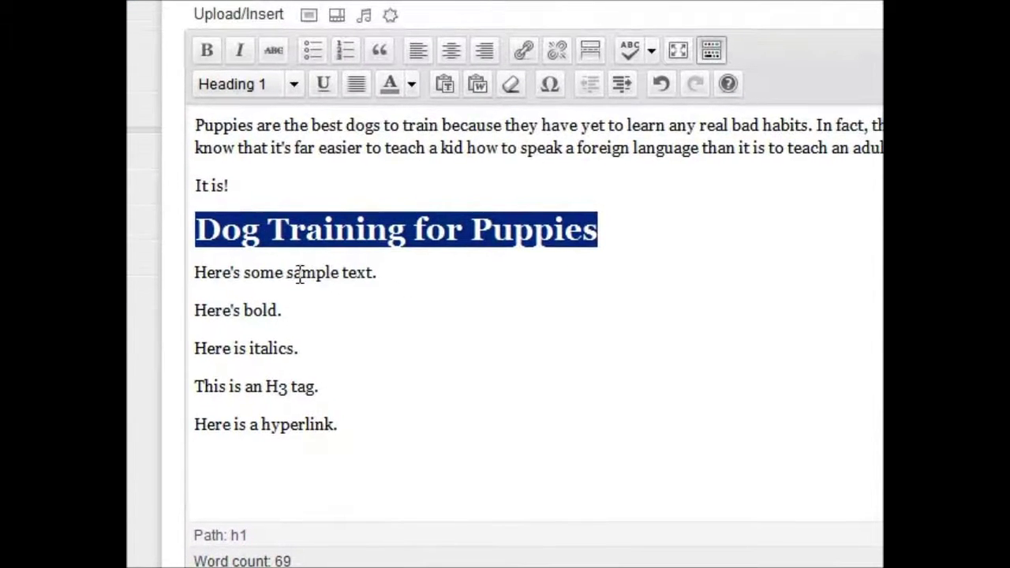
left_click(418, 245)
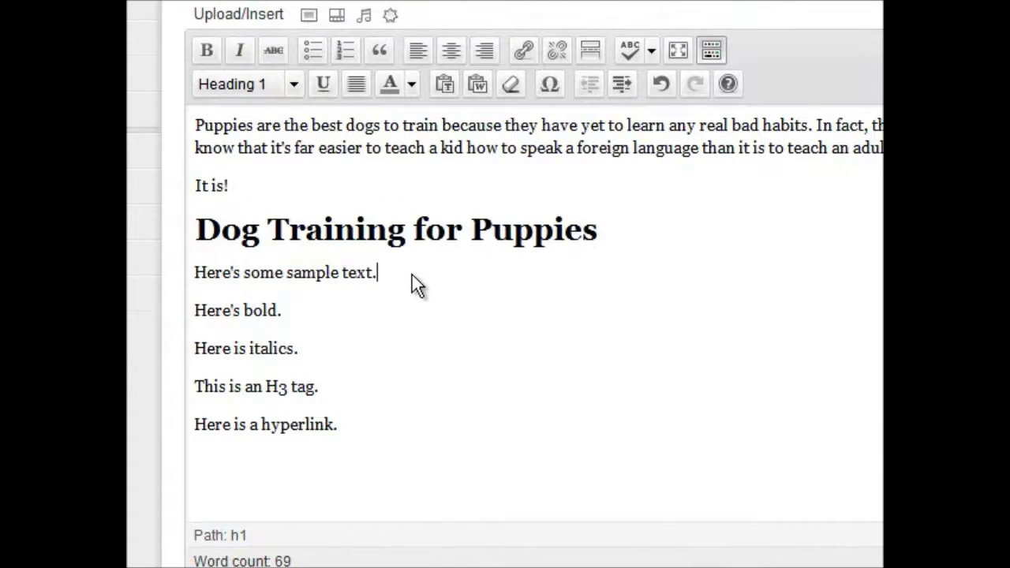
Make the word "bold" bold and the word "italics" italic in the sample sentences.
double_click(252, 310)
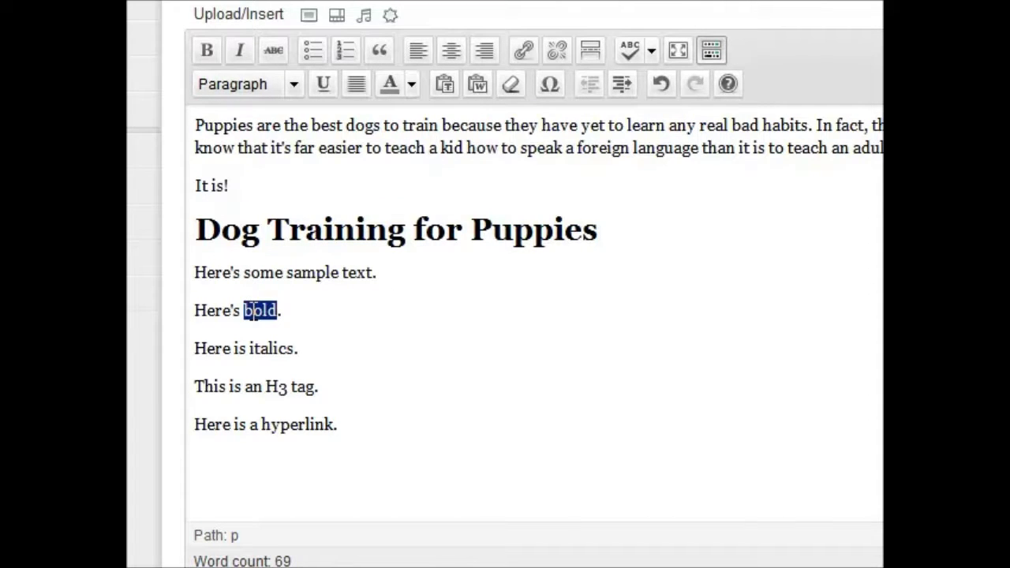
key("ctrl+b")
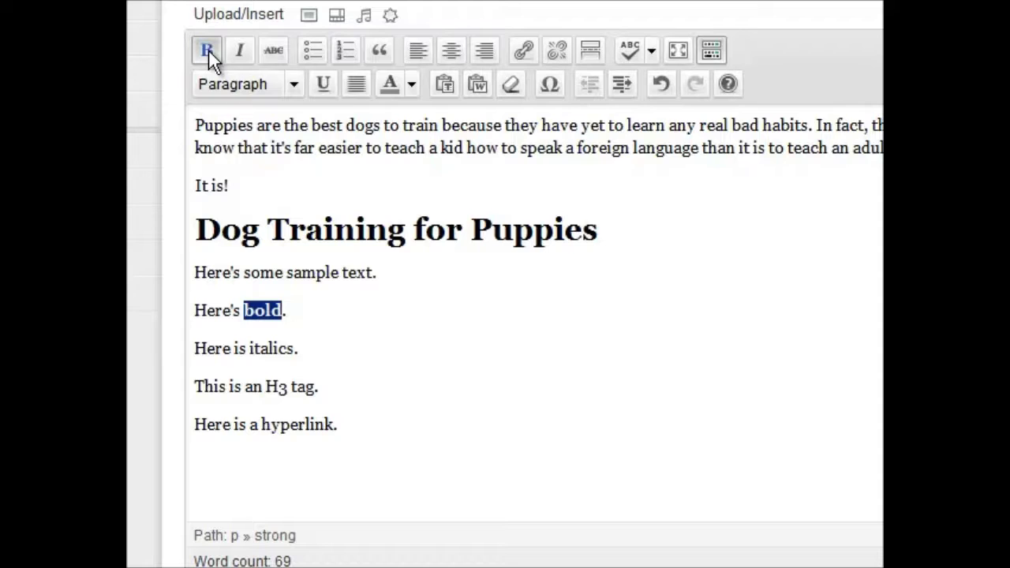
double_click(269, 349)
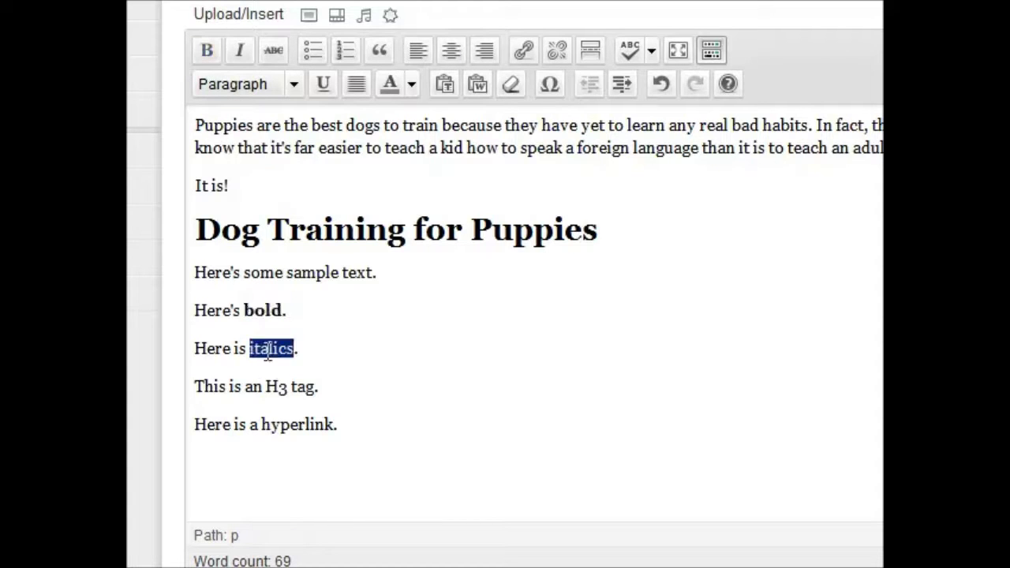
key("ctrl+i")
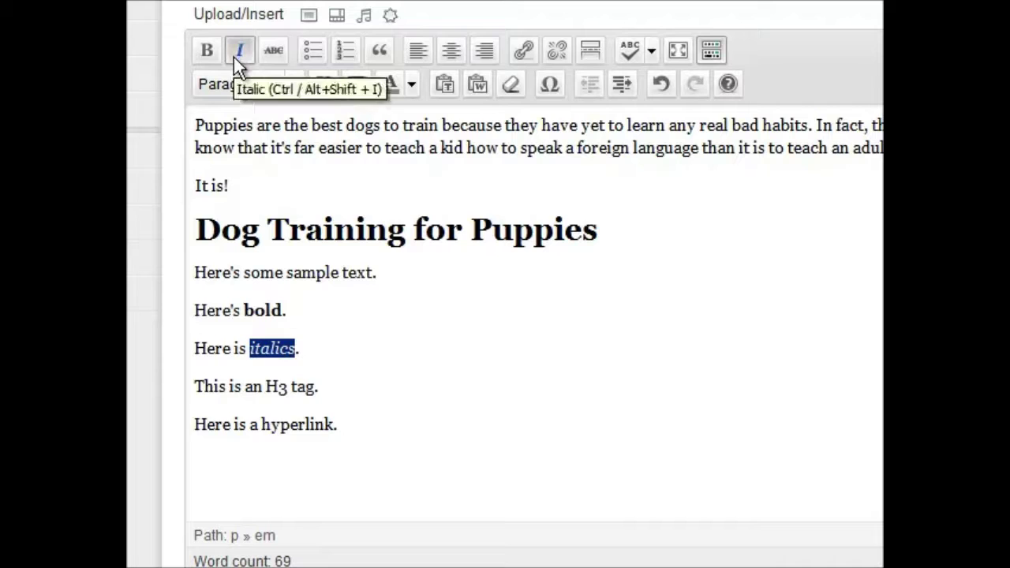
Format the line "This is an H3 tag." as Heading 3.
left_click_drag(320, 387, 172, 377)
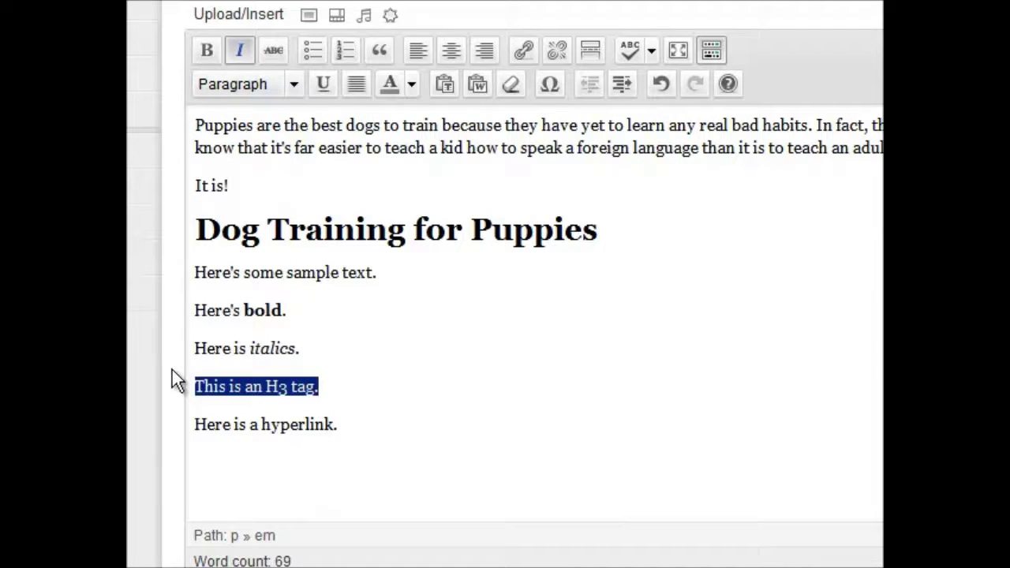
left_click(293, 84)
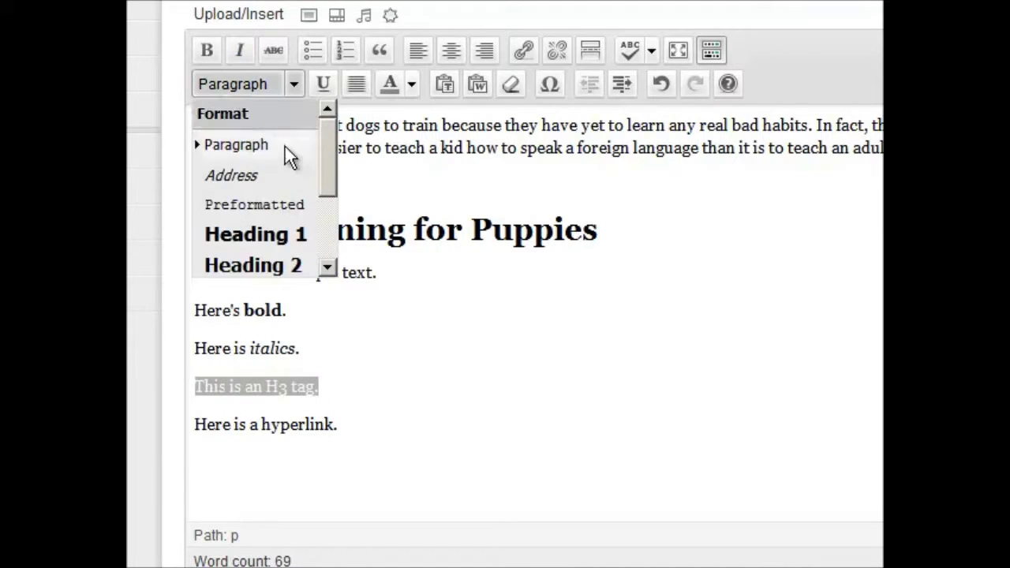
left_click(329, 269)
left_click(260, 276)
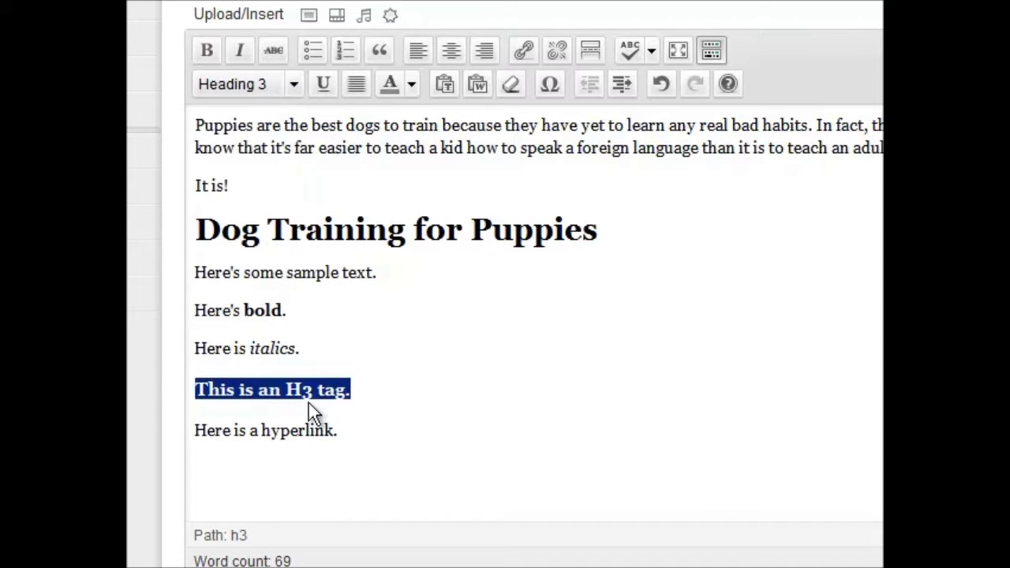
double_click(304, 430)
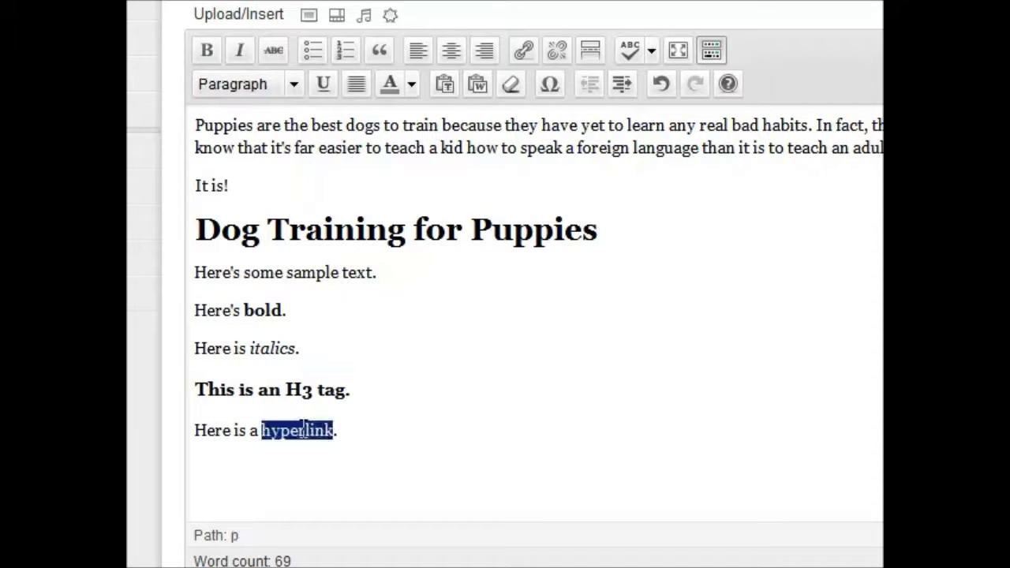
left_click(523, 50)
key("End")
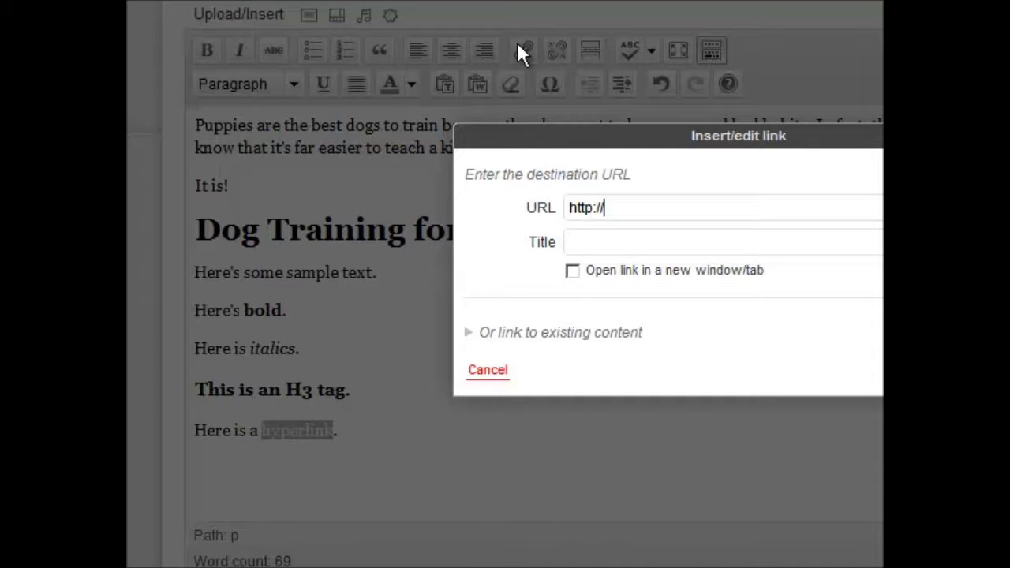
type("google.com")
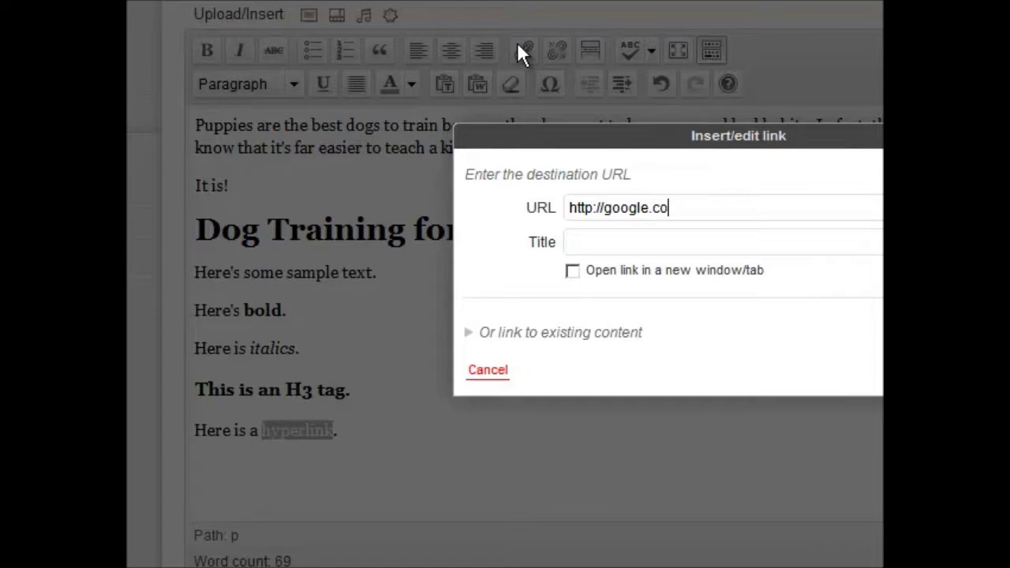
left_click(573, 272)
key("Return")
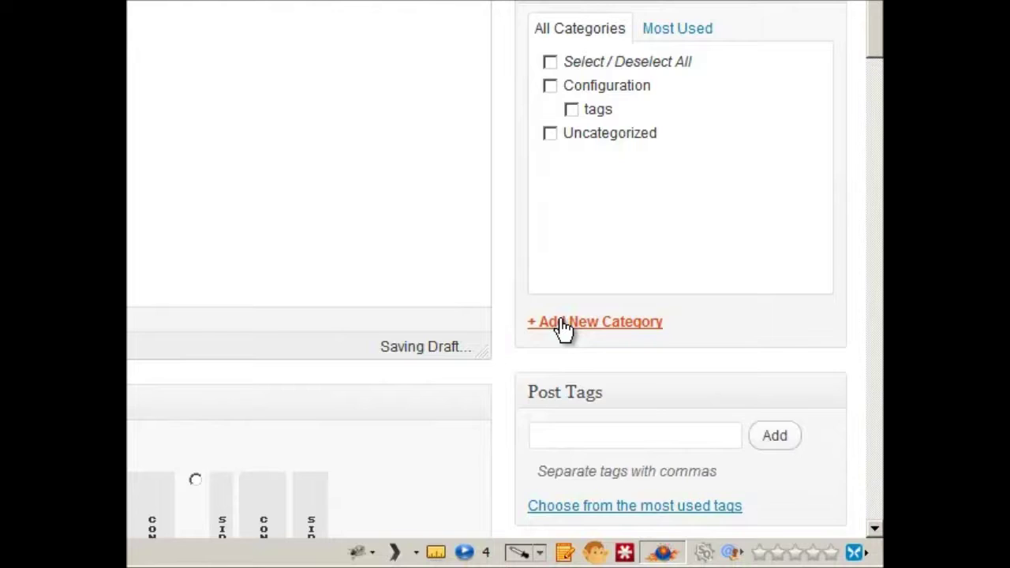
Create a new category named "Dog Training" for the post, without a parent category.
left_click(562, 324)
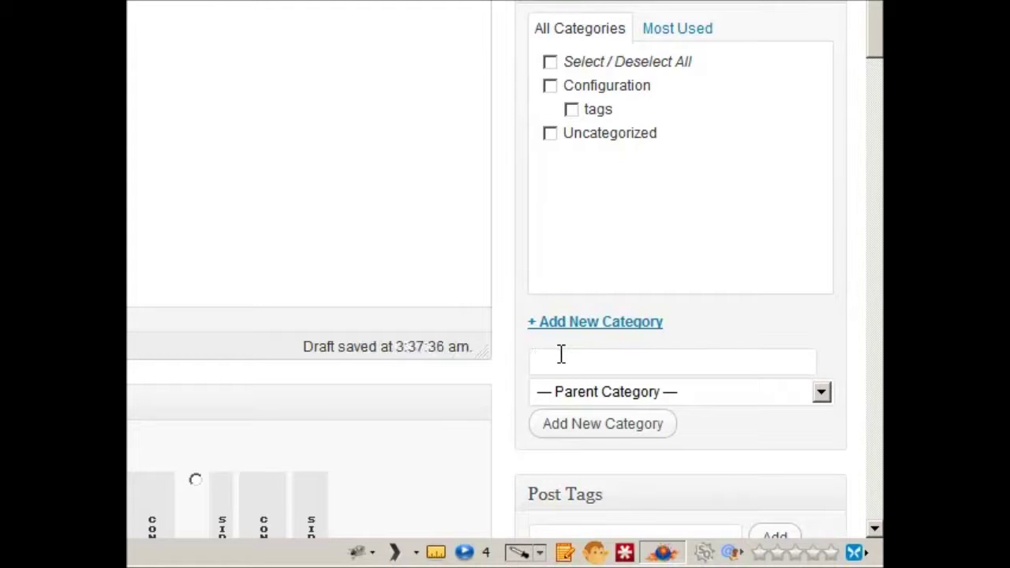
type("Dog-Training")
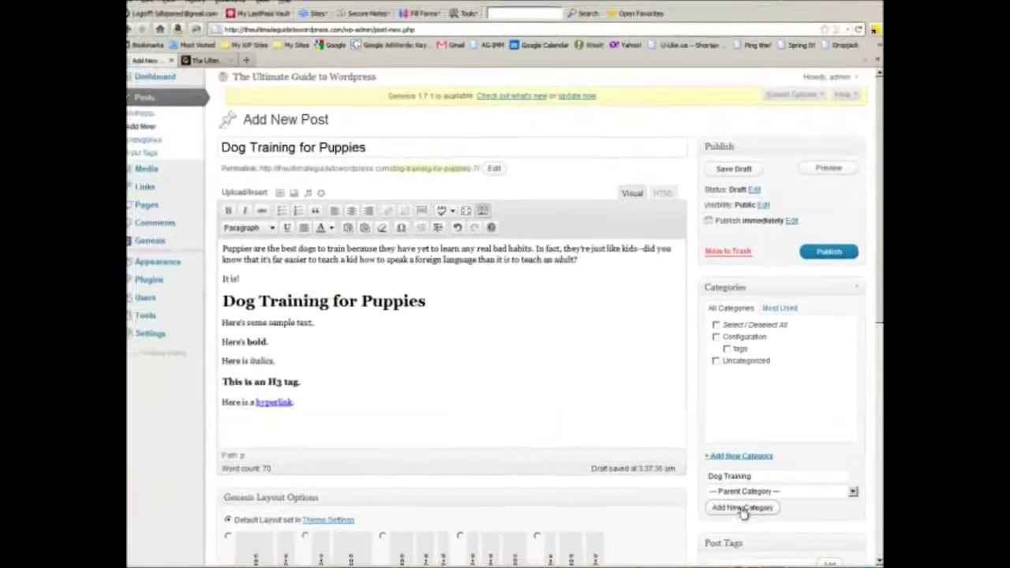
left_click(742, 511)
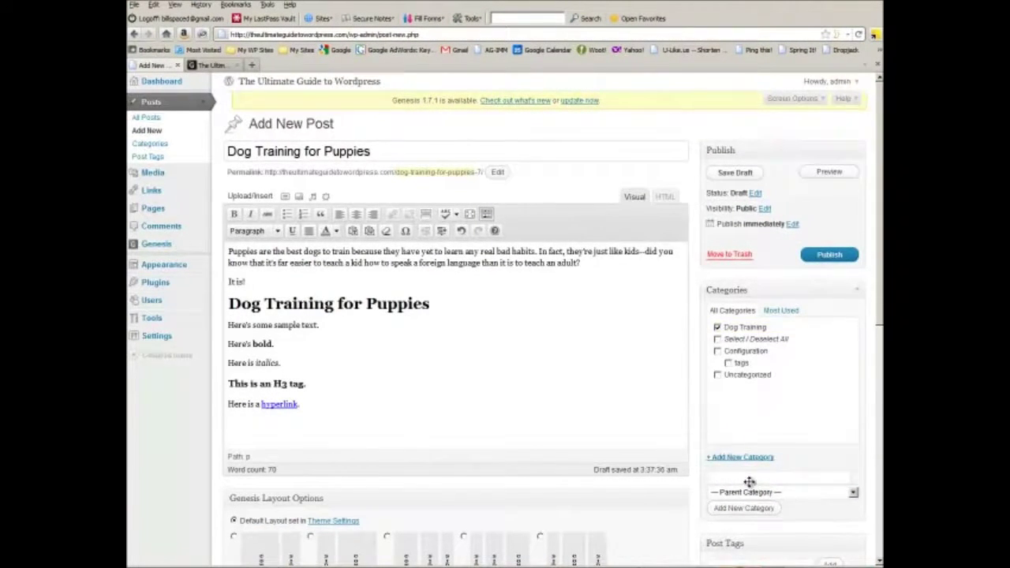
Add the post tags "dog training for puppies", "dog training" and "puppy dog training".
scroll(749, 482, "down", 3)
left_click(733, 363)
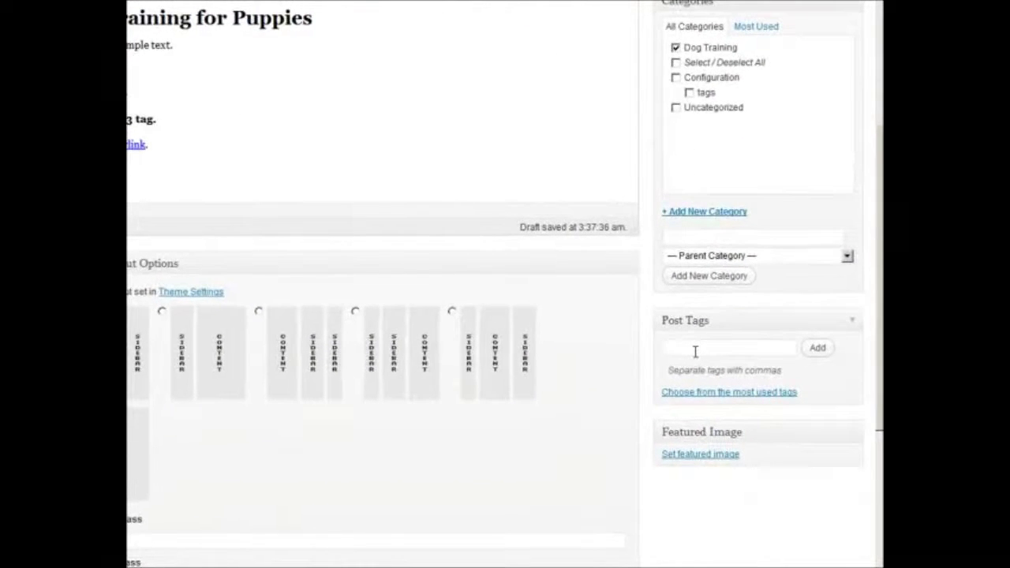
type("dog training")
type(" for puppies")
type(", dog tr")
type("aining, pu")
type("ppy dog")
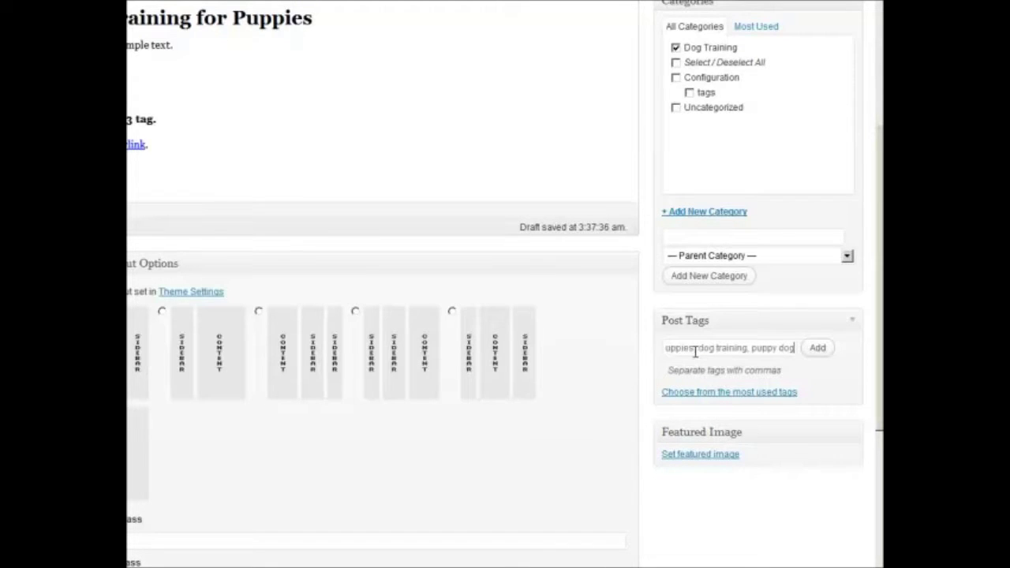
type(" training")
key("Return")
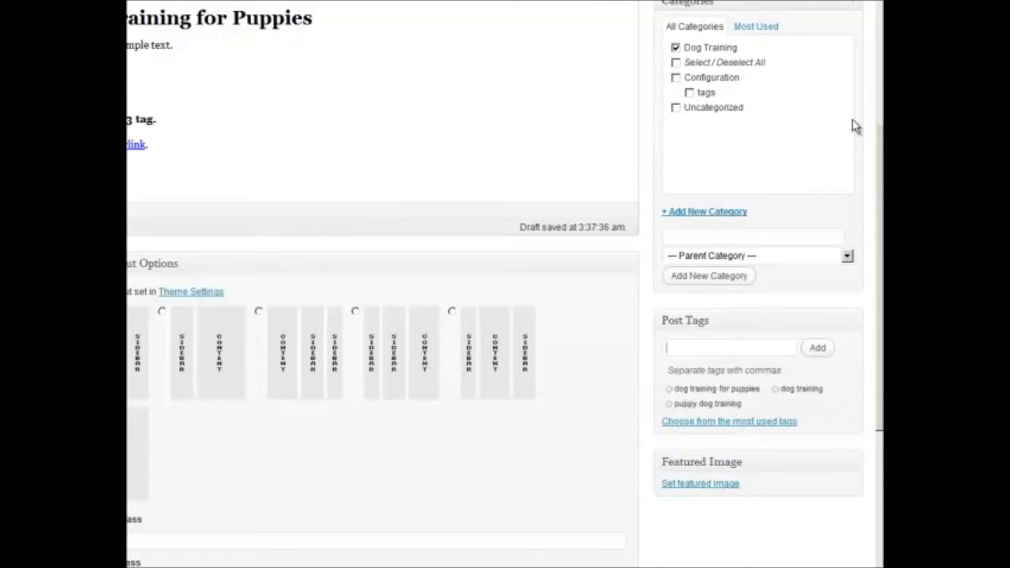
Publish the post and review its live page, including the formatting, category, tags and comment form.
scroll(854, 126, "up", 3)
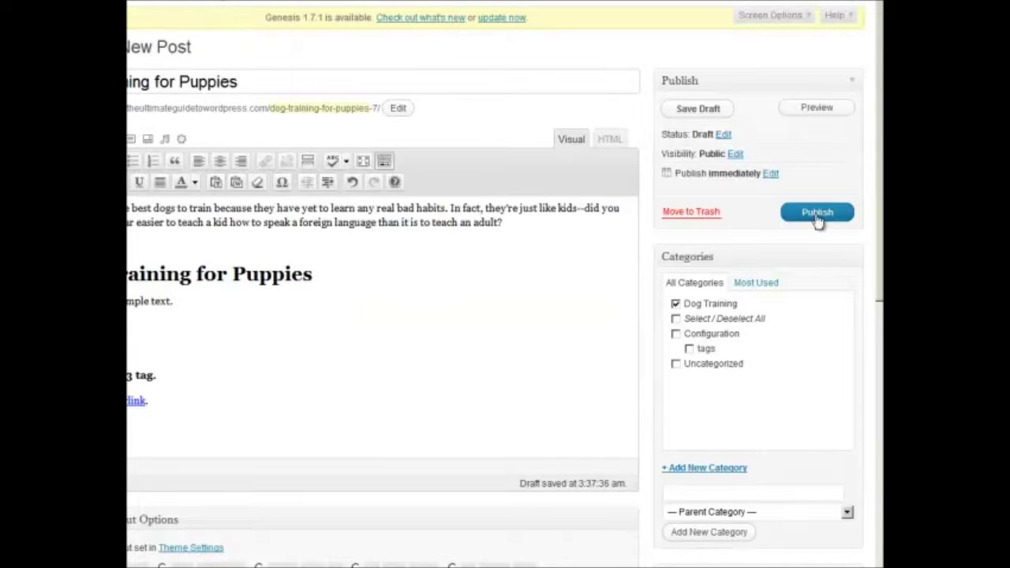
left_click(818, 213)
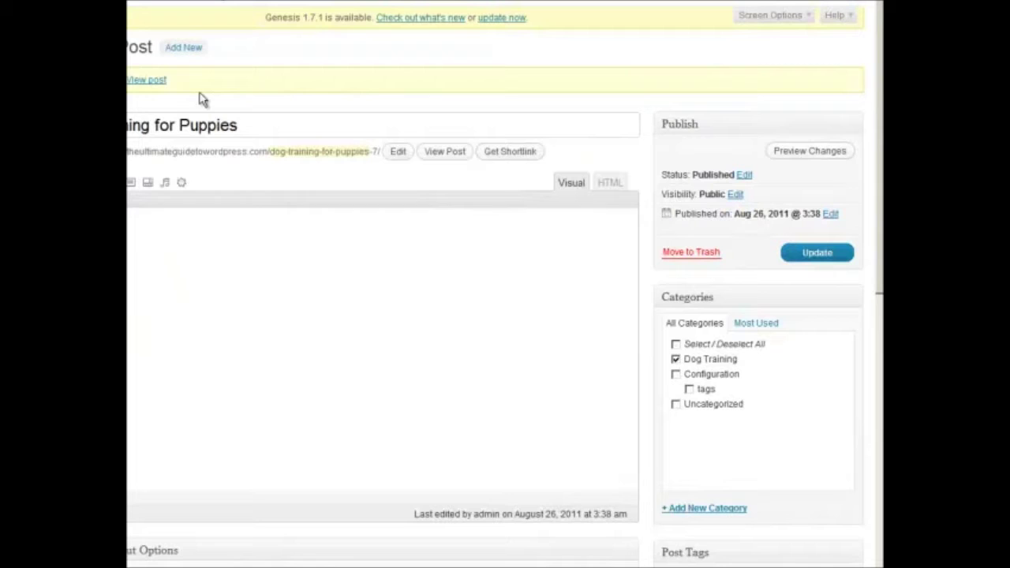
left_click(148, 82)
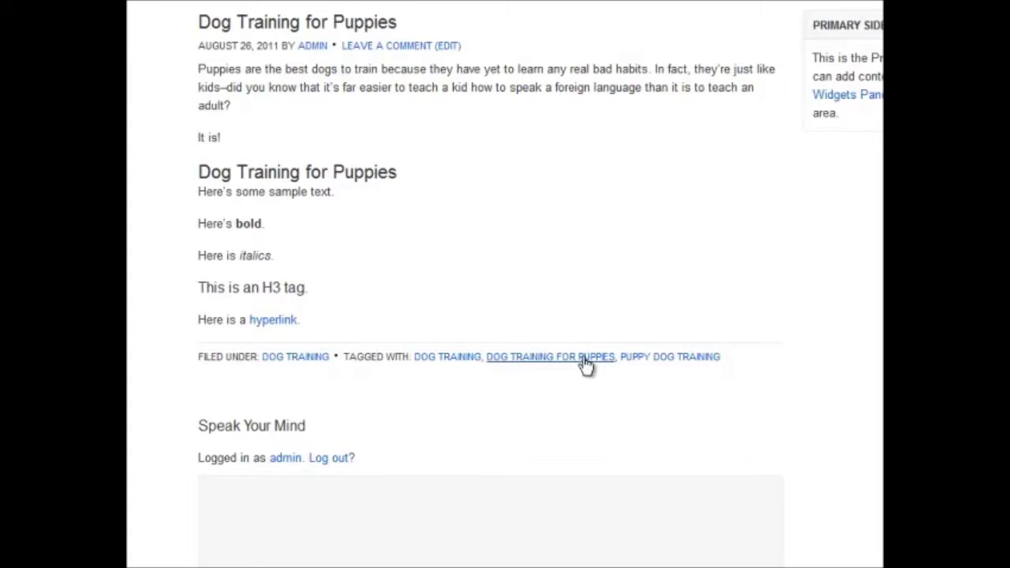
scroll(629, 387, "down", 2)
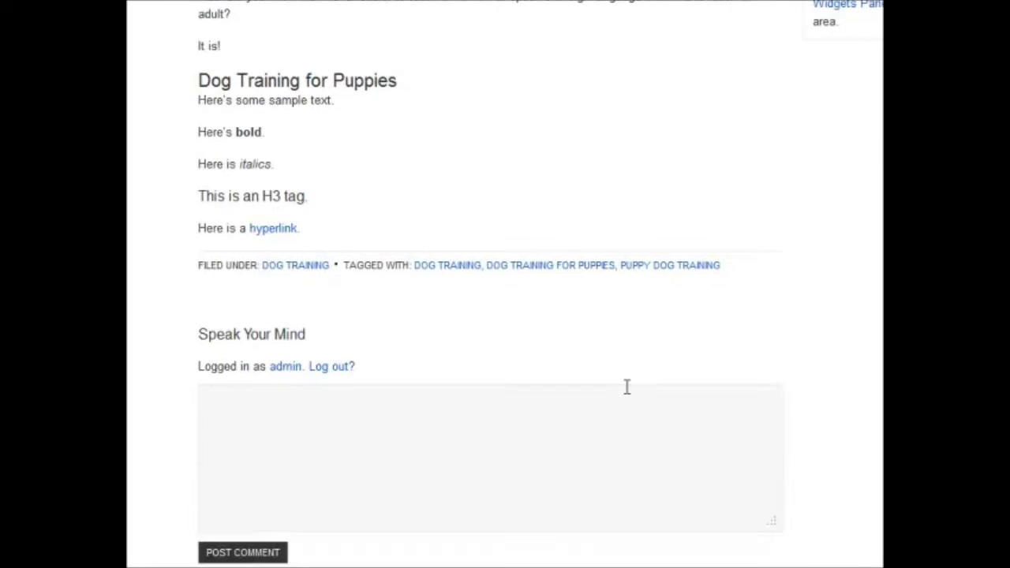
left_click(449, 451)
scroll(127, 488, "up", 2)
scroll(127, 488, "up", 2)
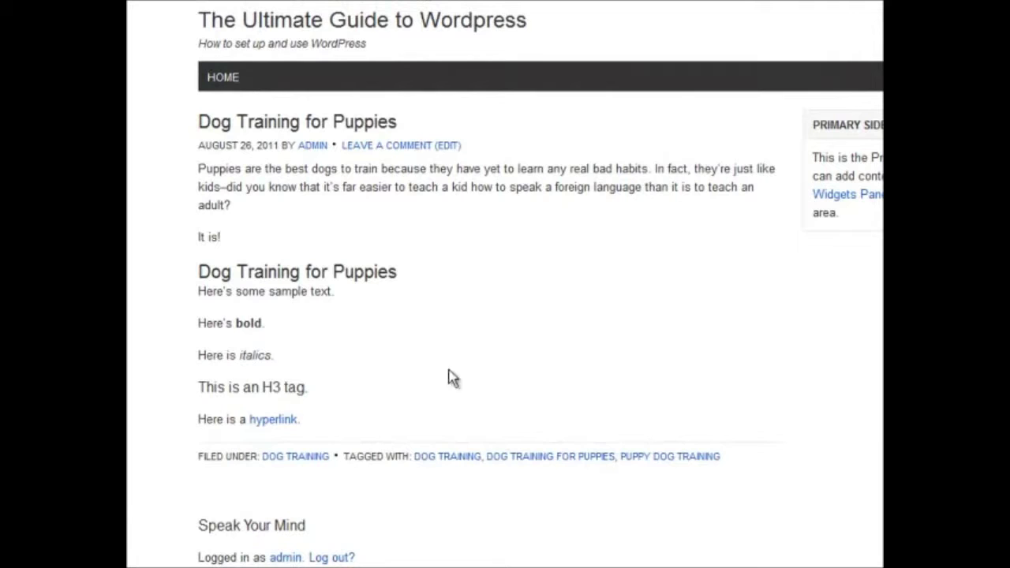